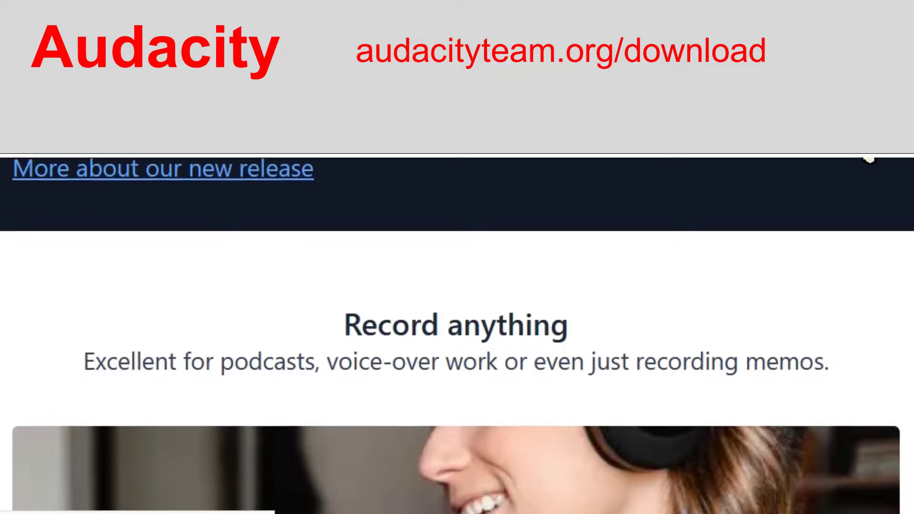
Step: Look through the Audacity website, from its recording features to the Audio.com offer and the version release videos
scroll(457, 334, "down", 10)
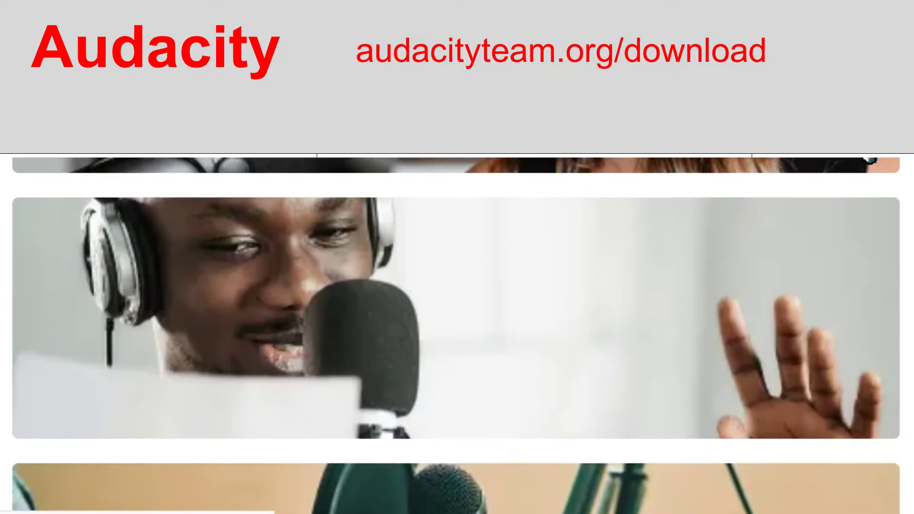
scroll(869, 160, "down", 12)
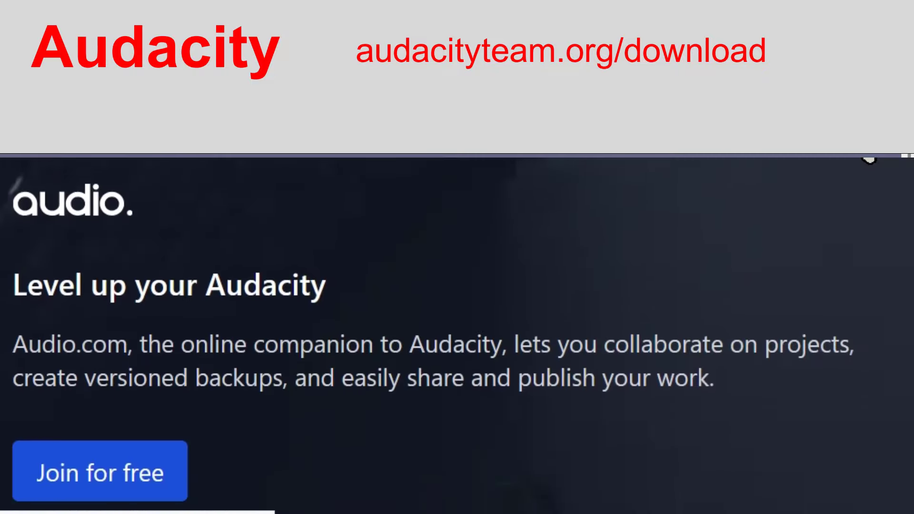
scroll(869, 160, "down", 12)
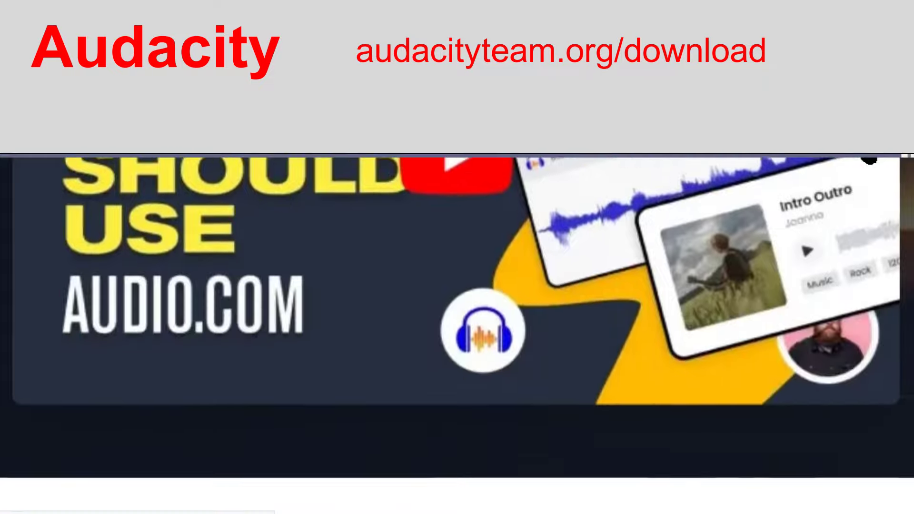
scroll(869, 160, "down", 12)
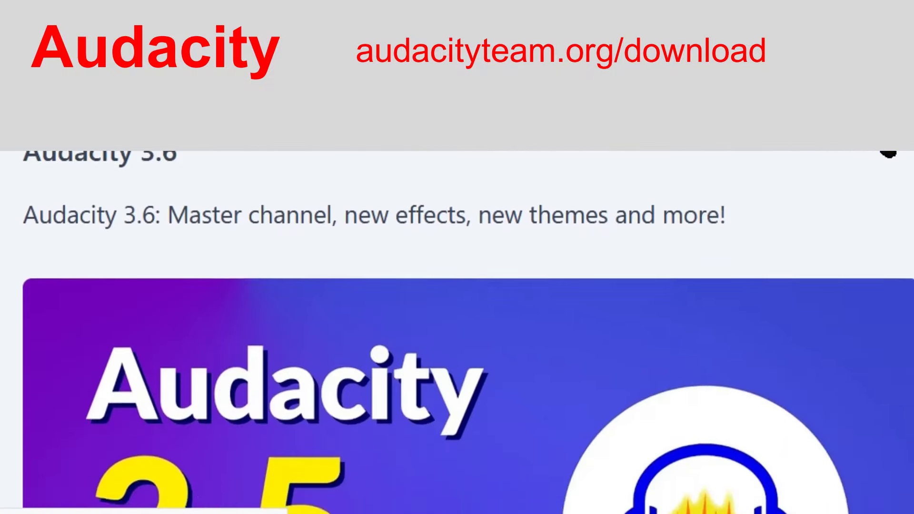
scroll(888, 153, "down", 12)
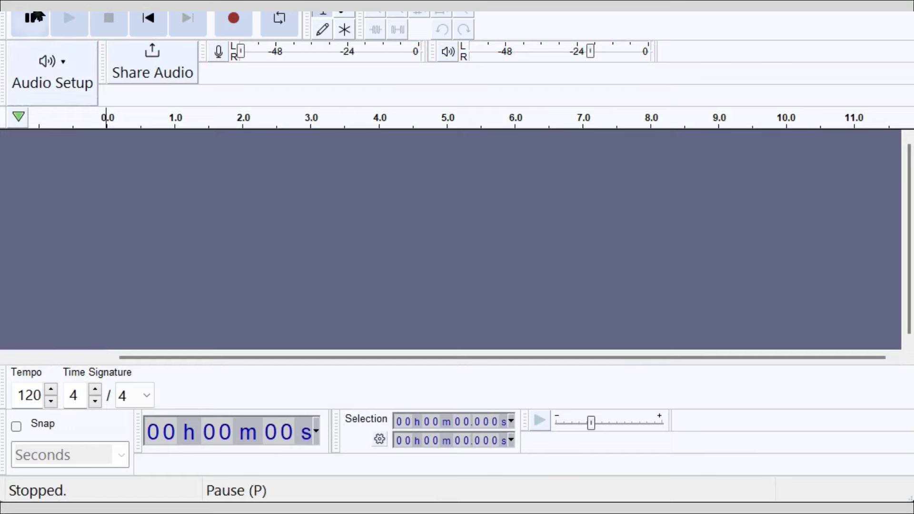
Step: Open the "original audio" file in Audacity
left_click(16, 5)
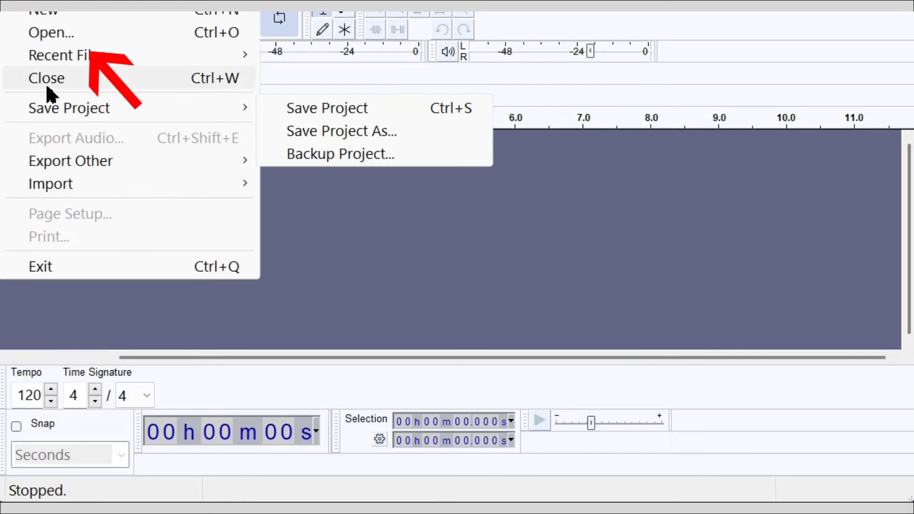
left_click(50, 35)
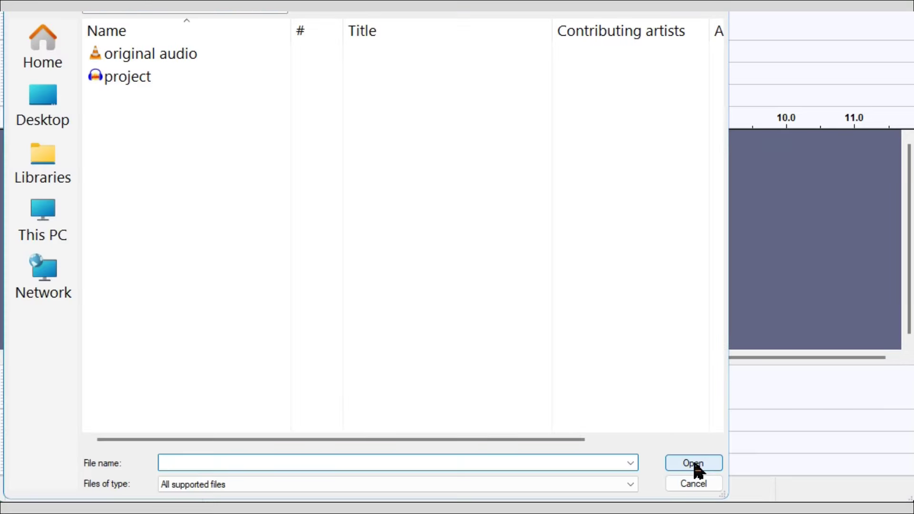
left_click(150, 54)
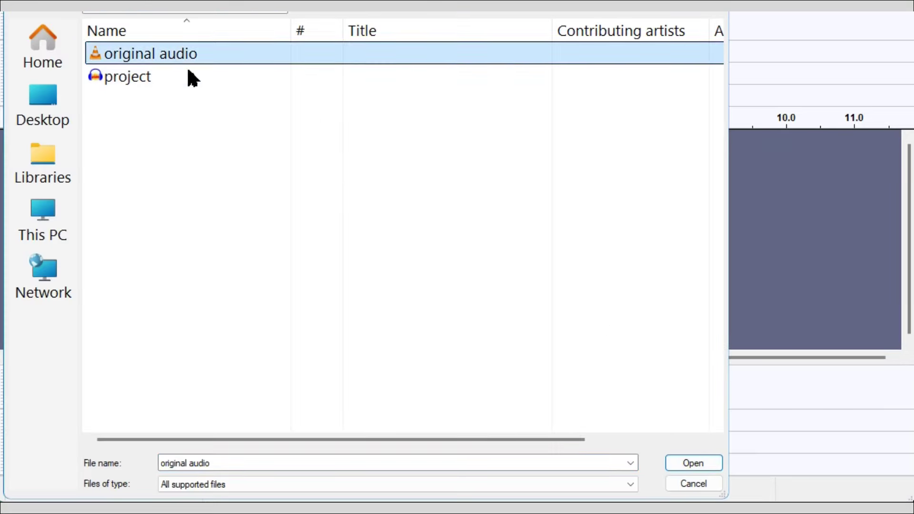
left_click(693, 463)
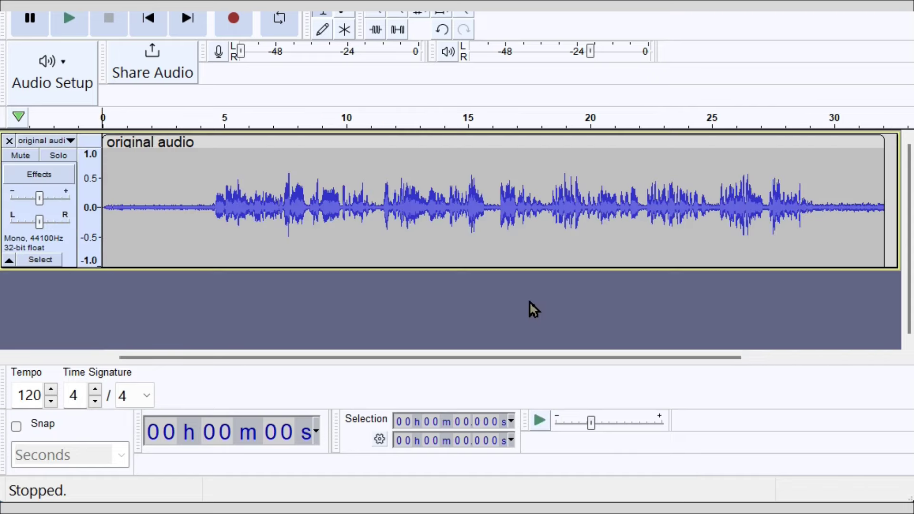
Step: Play the original audio from about 9.6 s for a few seconds, pause it, and stop the playback
left_click(337, 209)
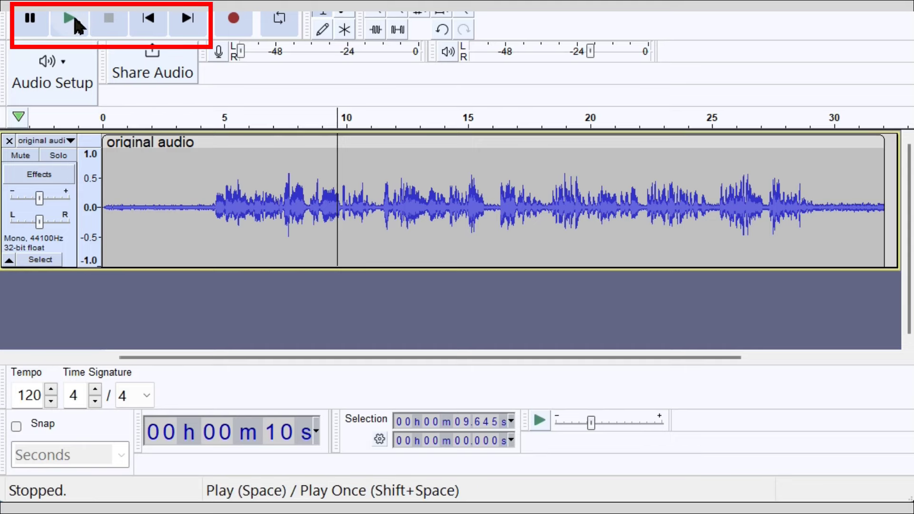
left_click(75, 26)
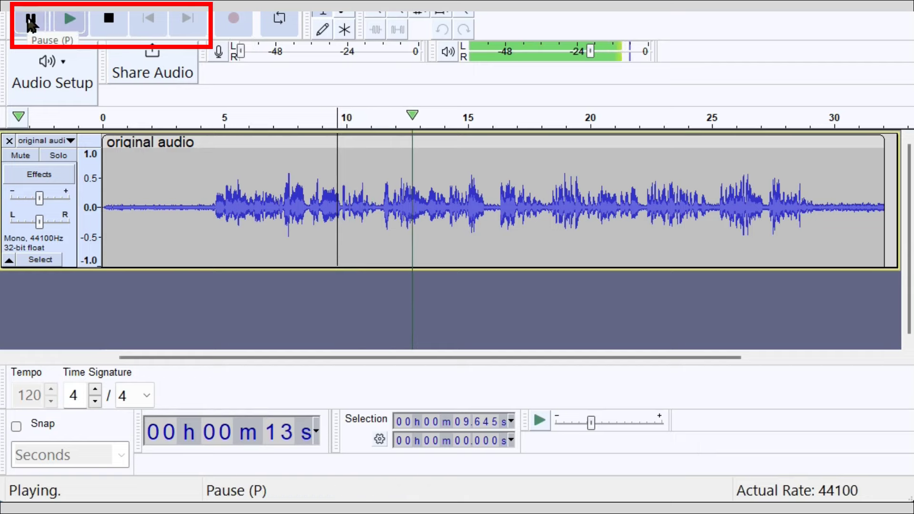
left_click(30, 20)
left_click(107, 24)
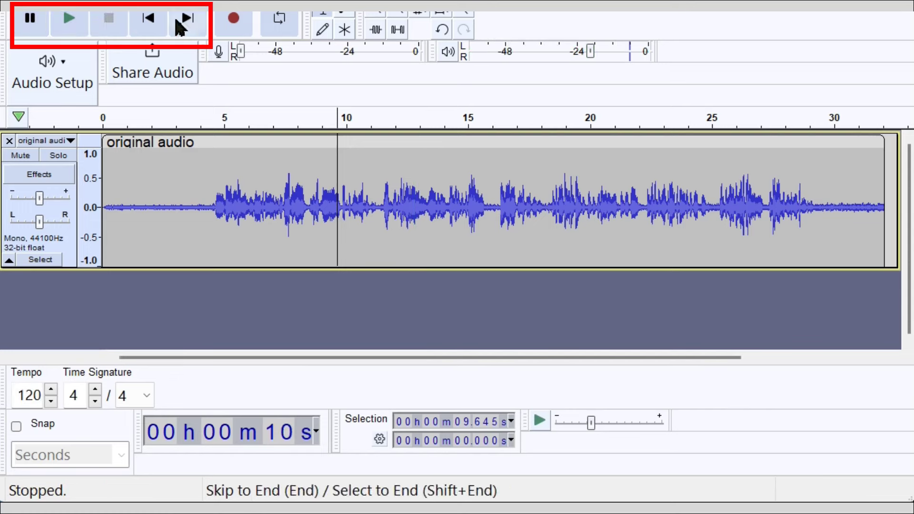
Step: Place the cursor at about 7.8 s, and select the entire original audio track
left_click(291, 190)
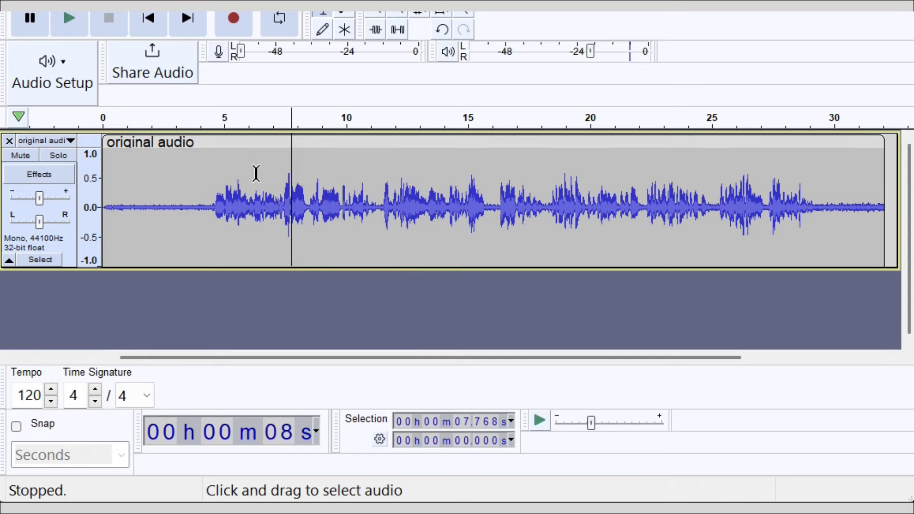
left_click(43, 260)
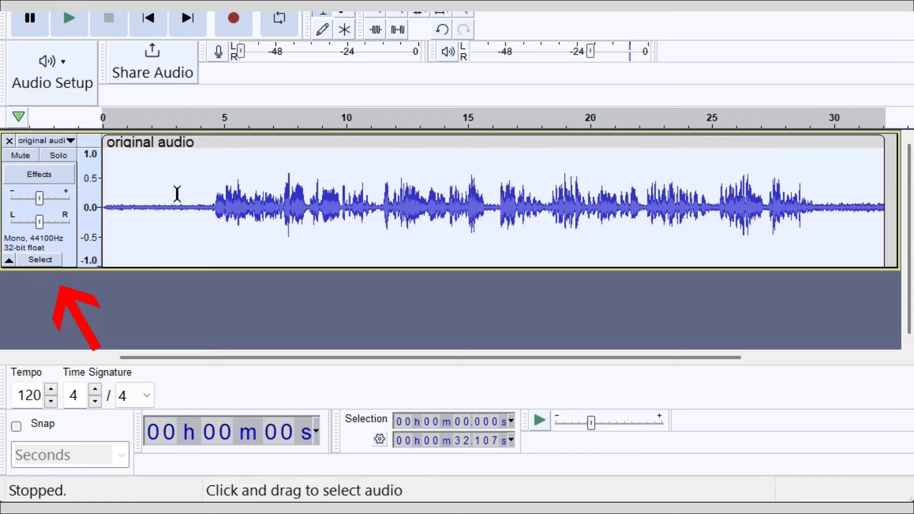
left_click(182, 190)
Step: Select the audio from about 6.7 to 16.7 s, adjust the range to about 9.7 to 20.6 s, and clear the selection
left_click_drag(266, 160, 510, 179)
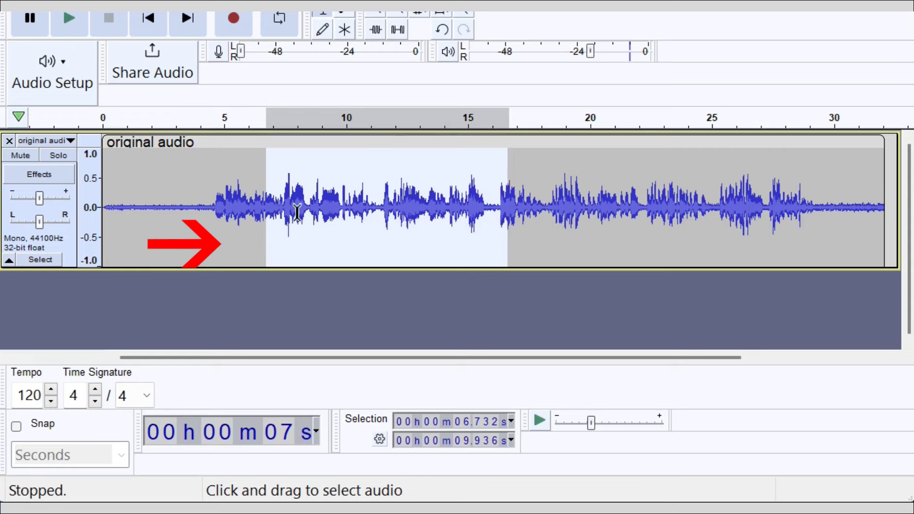
left_click_drag(268, 189, 339, 190)
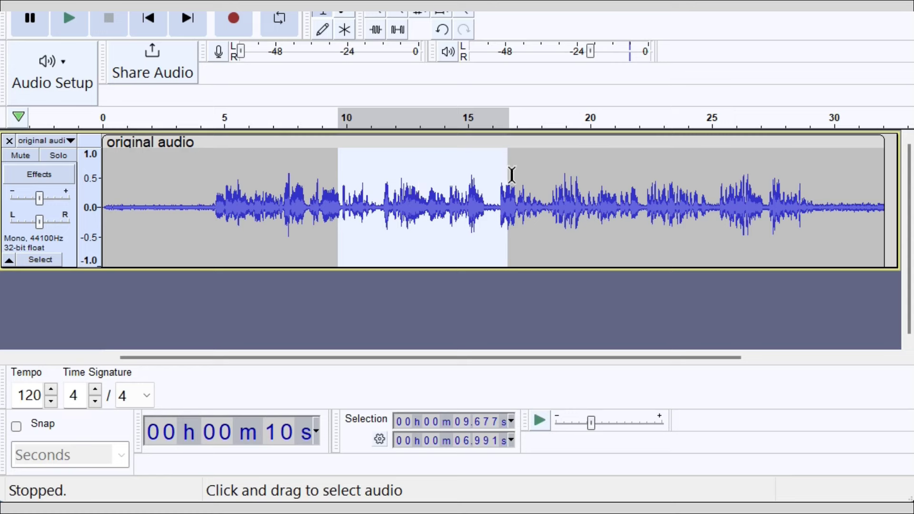
left_click_drag(507, 178, 594, 184)
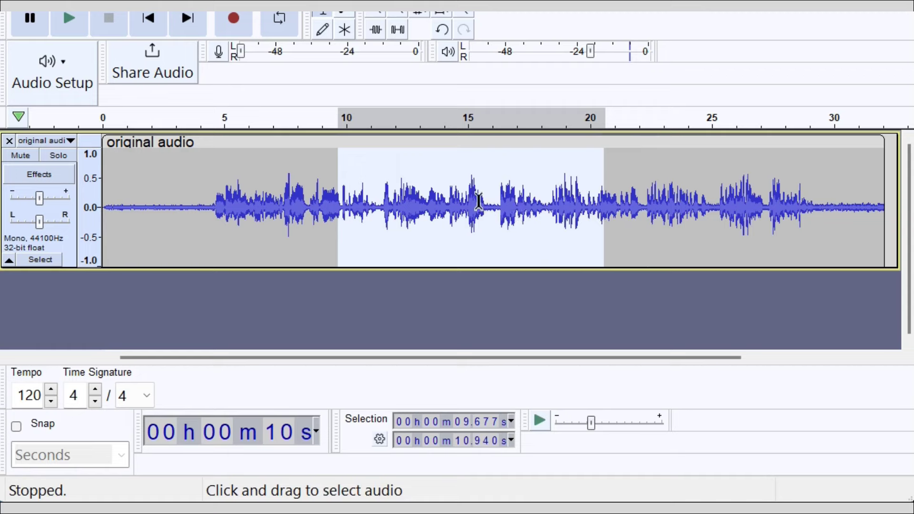
left_click(377, 218)
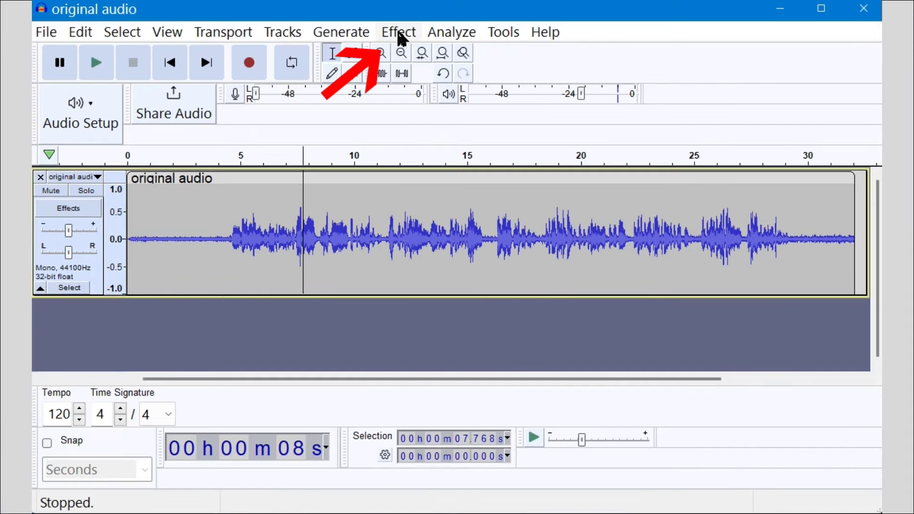
Step: Look through the available audio effect categories for Noise Removal and Repair
left_click(398, 31)
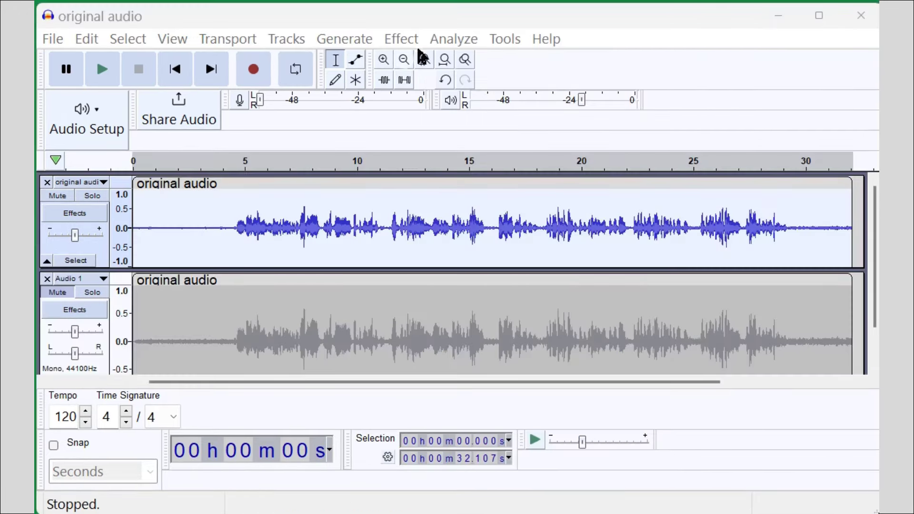
left_click(402, 40)
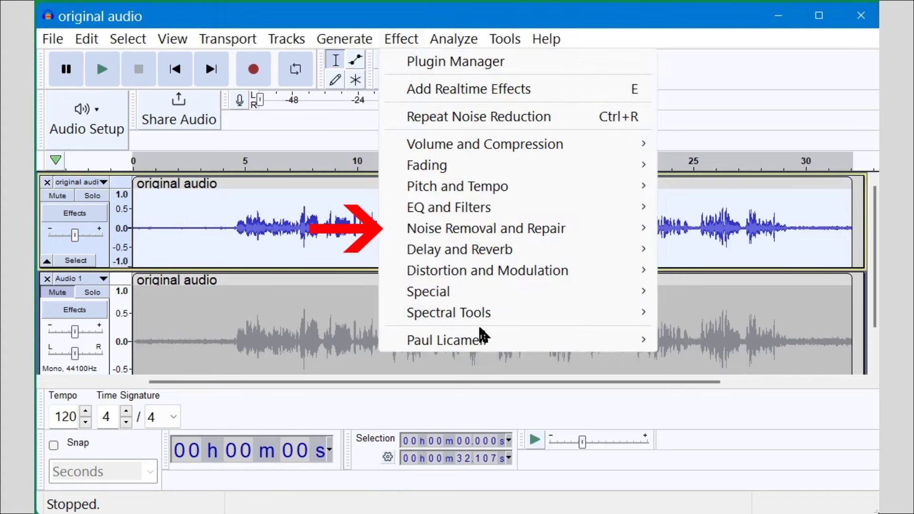
mouse_move(475, 238)
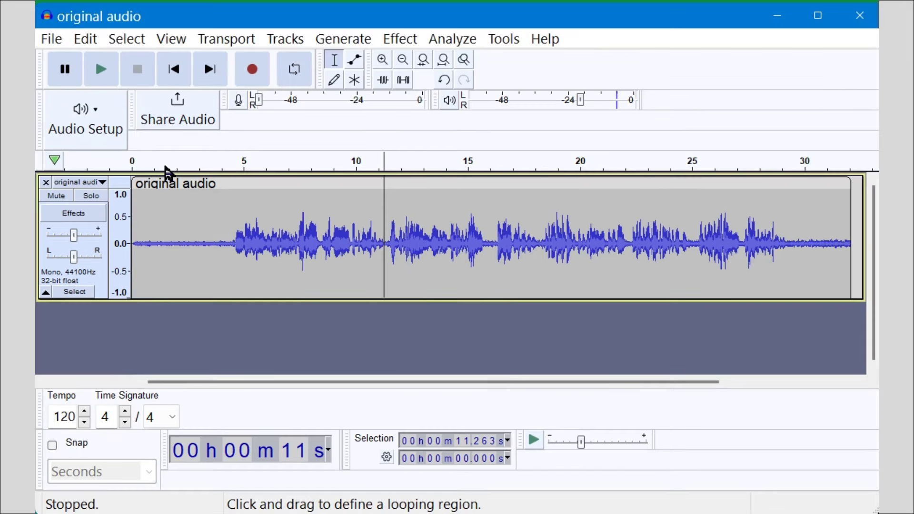
Step: Play the original audio from about 1.5 s to hear its background noise
left_click(147, 123)
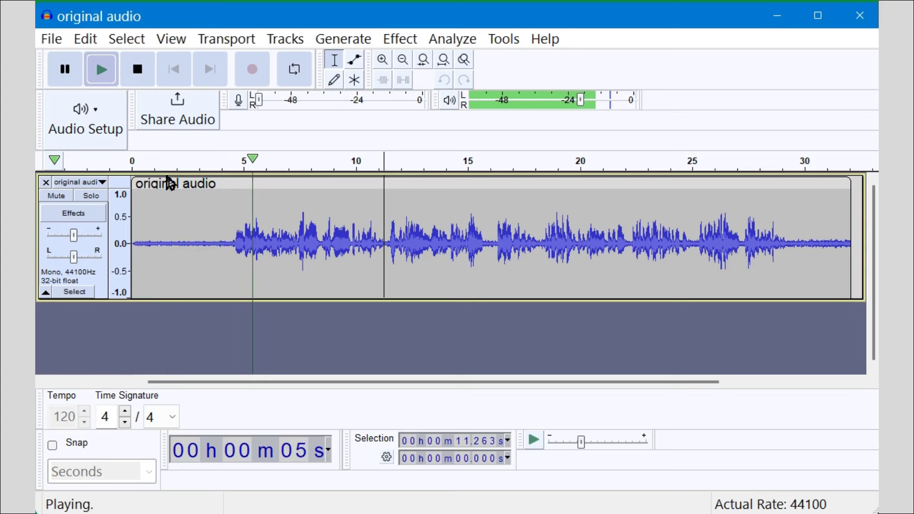
left_click(166, 167)
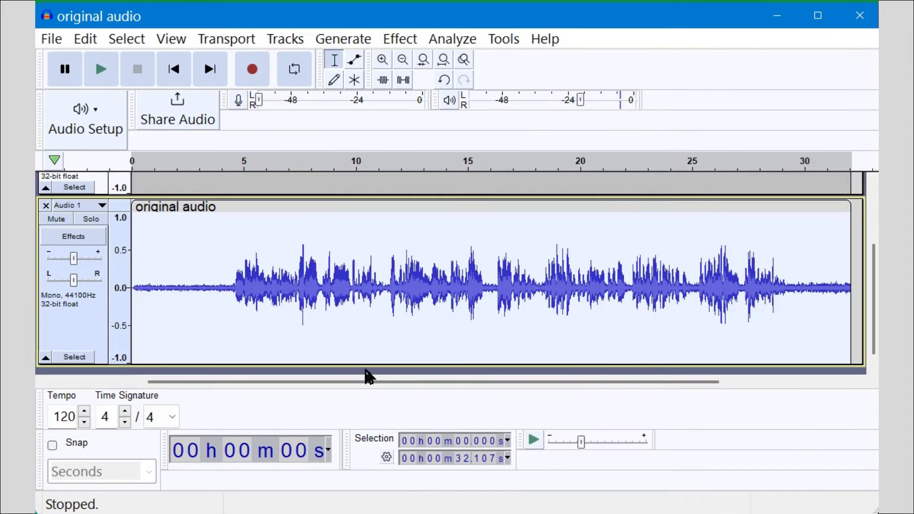
Step: Reduce the height of the lower Audio 1 track, and select the whole upper original audio track
left_click_drag(367, 367, 391, 330)
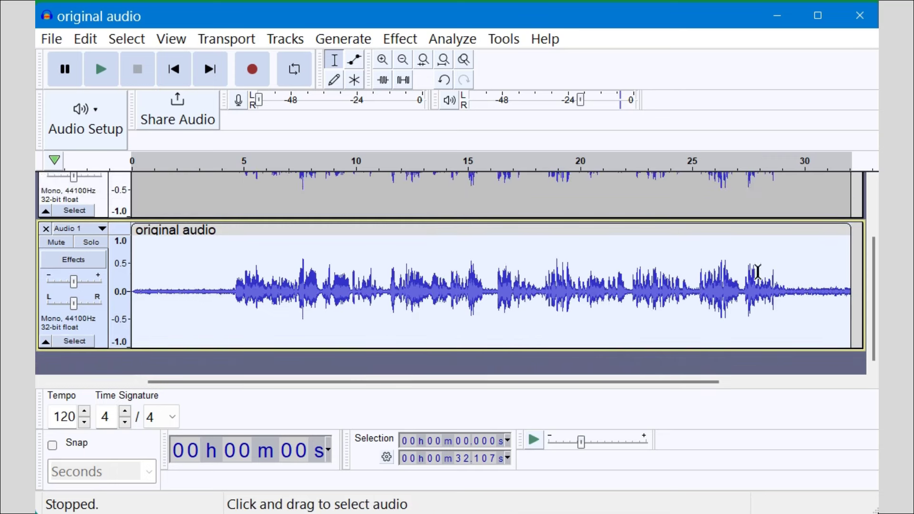
left_click_drag(874, 312, 873, 284)
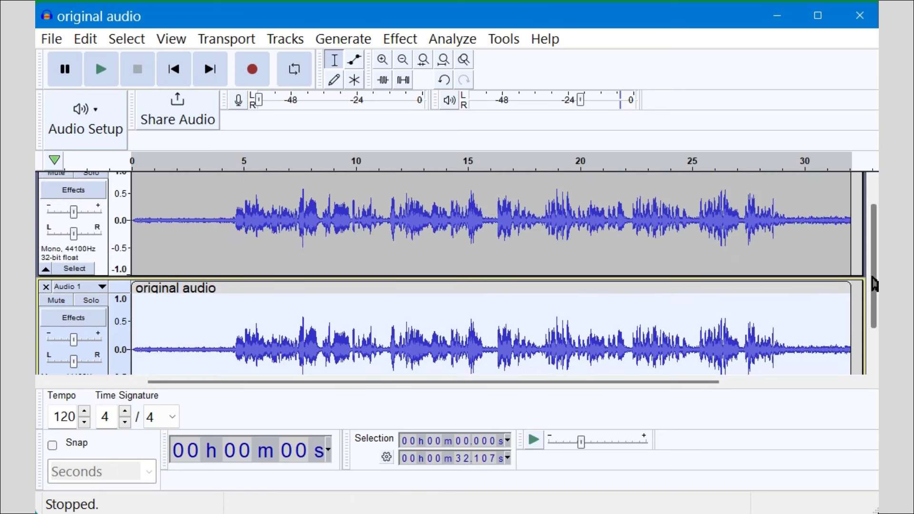
scroll(780, 236, "up", 3)
left_click(82, 261)
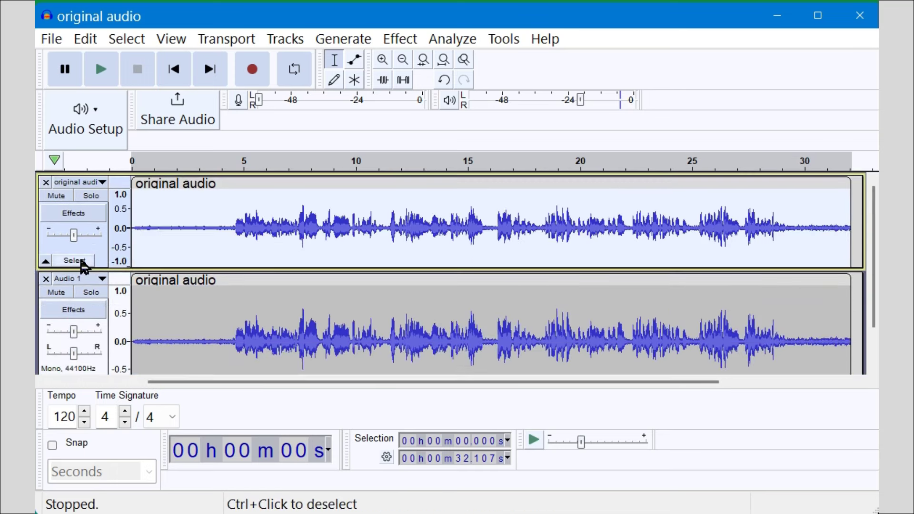
Step: Capture a Noise Reduction noise profile from the speech-free part of the upper track, from about 1 to 3.9 s
left_click_drag(153, 218, 219, 236)
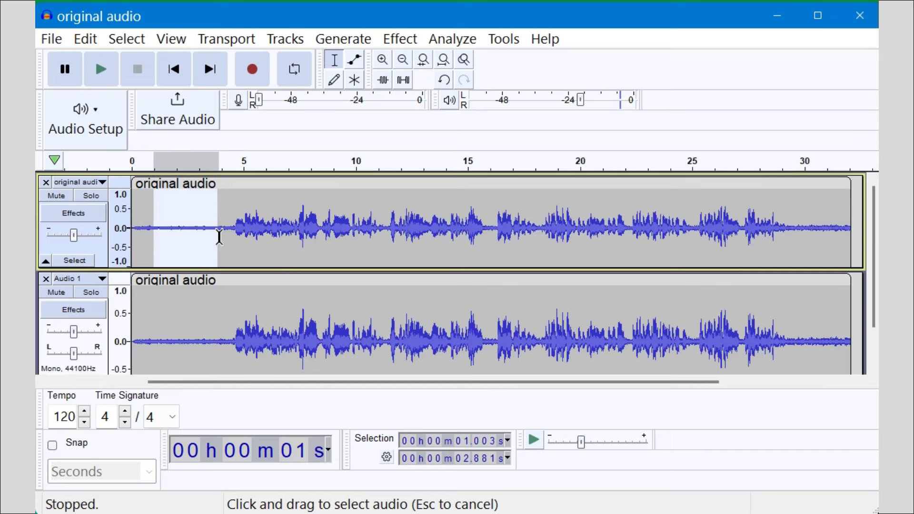
left_click(412, 42)
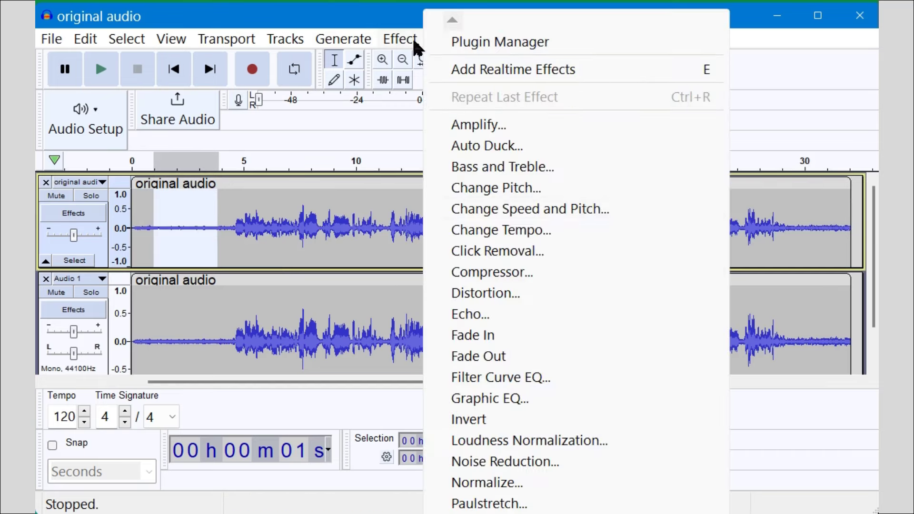
left_click(548, 463)
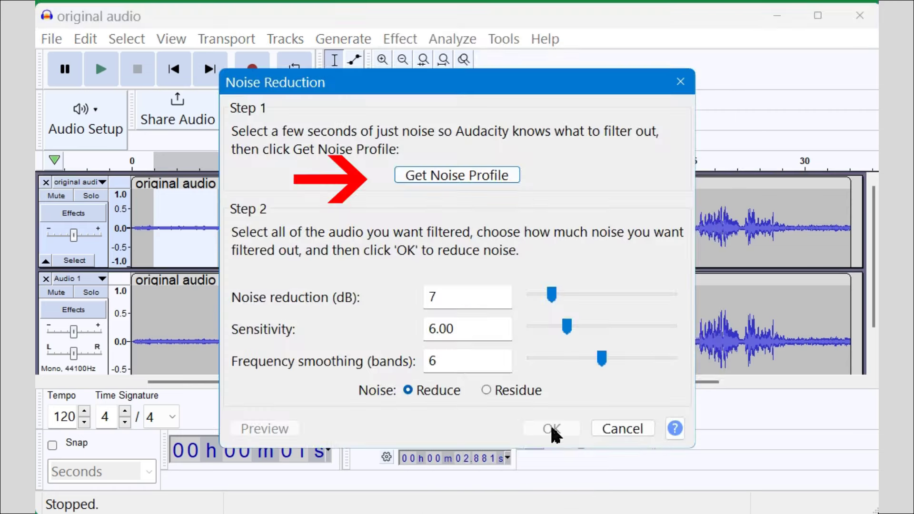
left_click(479, 176)
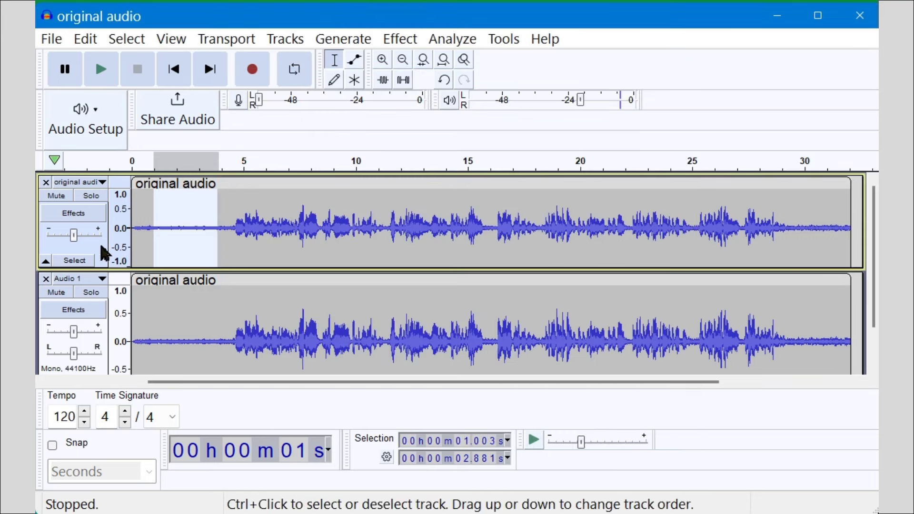
Step: Apply Noise Reduction to the entire upper track with 7 dB reduction, sensitivity 6.00 and 6 frequency smoothing bands
left_click(87, 261)
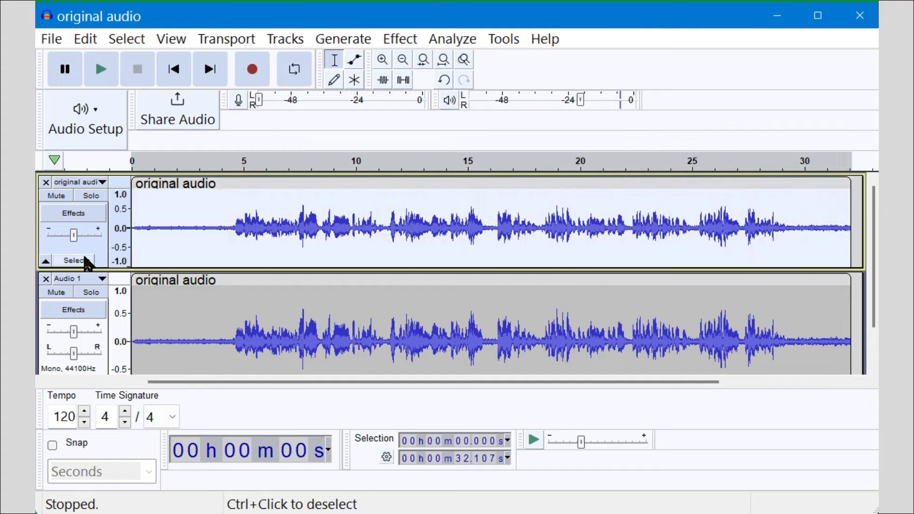
left_click(398, 41)
left_click(533, 463)
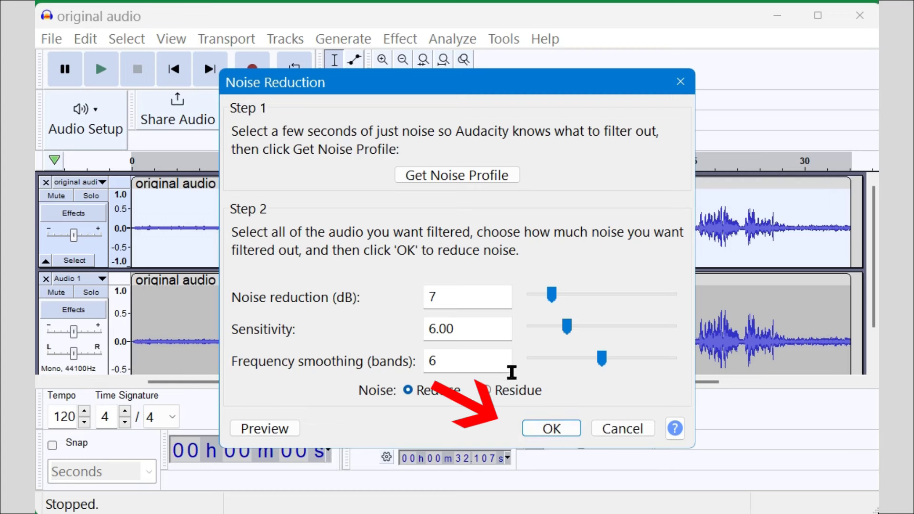
left_click(550, 429)
Step: Compare the quiet openings of both tracks from about 0.7 to 4.4 s, and replay the unprocessed recording from about 1.5 s
left_click_drag(147, 328, 228, 352)
scroll(288, 365, "down", 1)
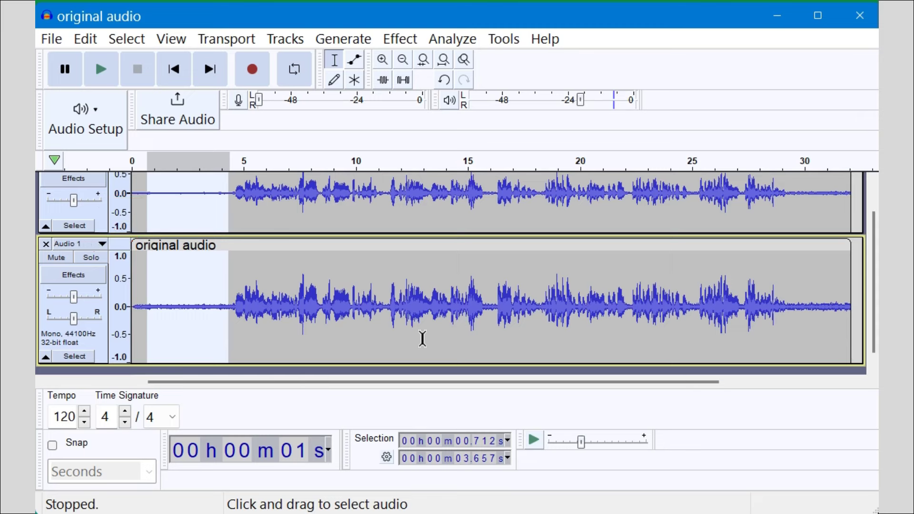
left_click(165, 172)
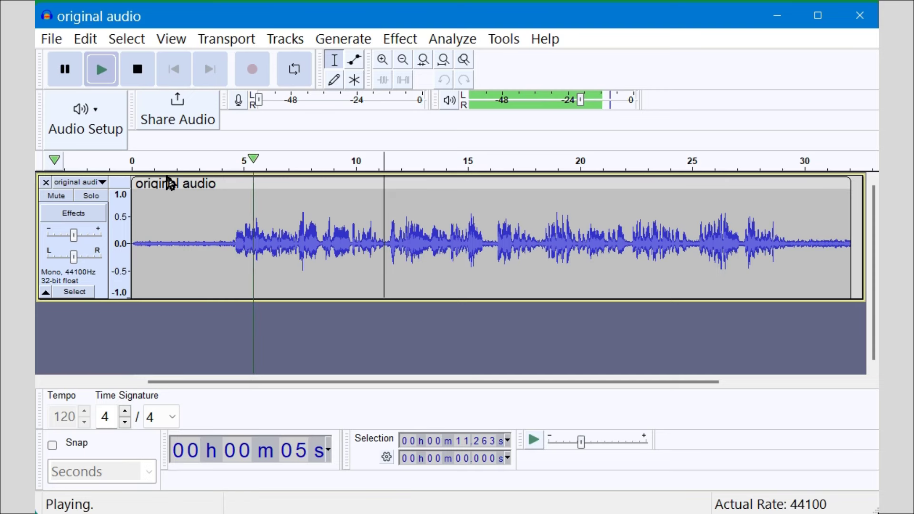
left_click(185, 285)
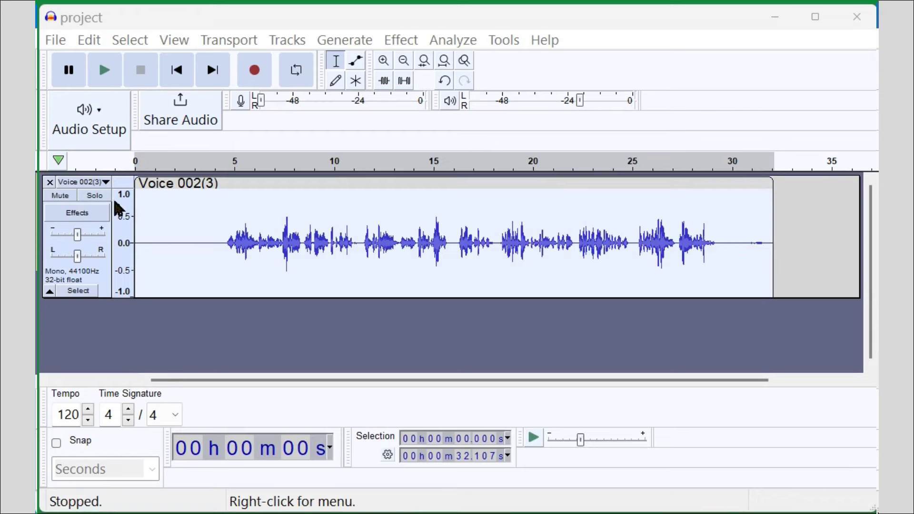
Step: Open the audio export settings for the Voice 002(3) recording and start editing the proposed file name
left_click(61, 43)
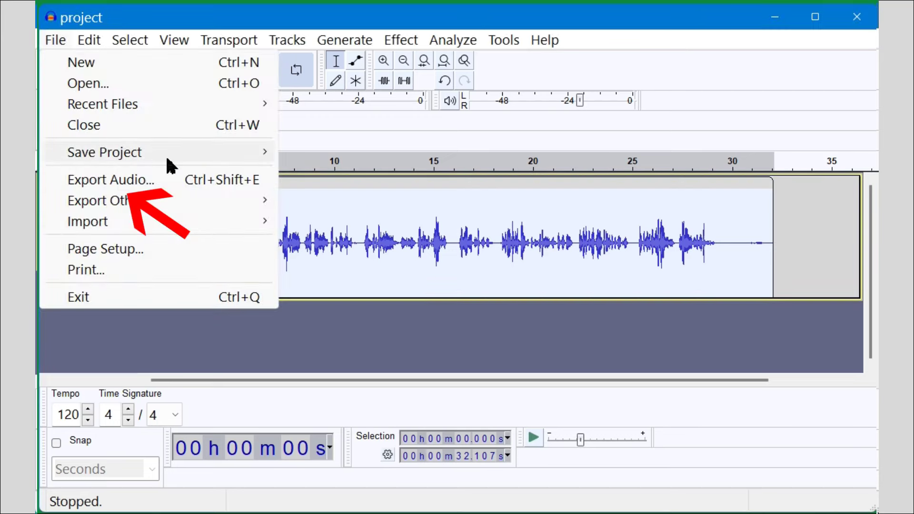
left_click(147, 180)
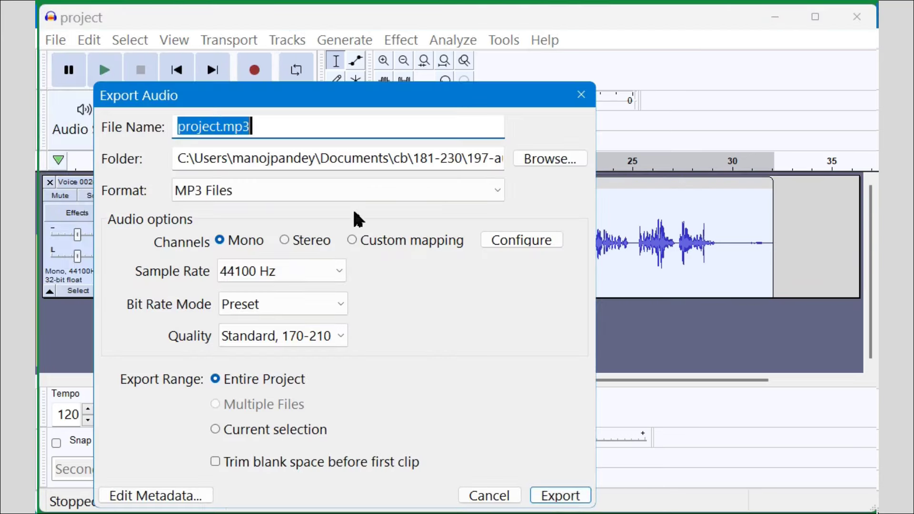
left_click(269, 121)
double_click(201, 128)
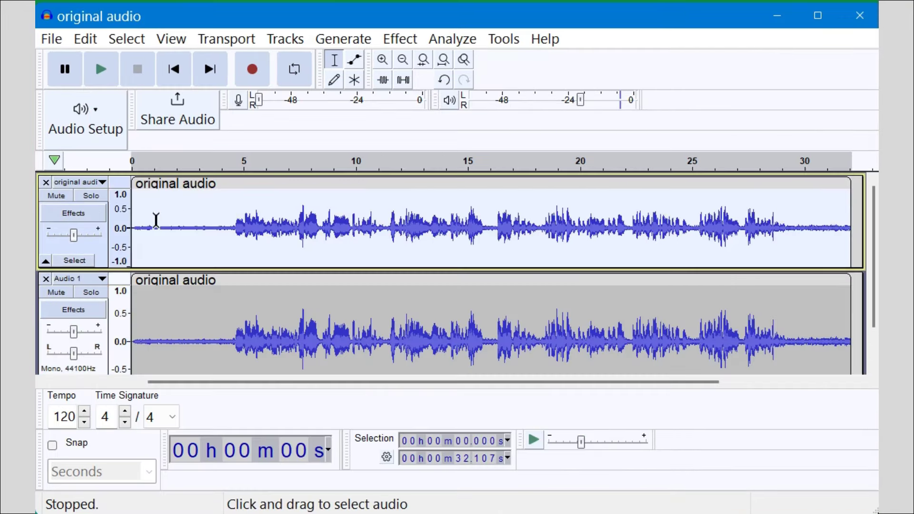
Step: Examine the upper track's speech-free opening from about 1 to 3.9 s and a short passage near 22.5 s
left_click_drag(154, 220, 219, 237)
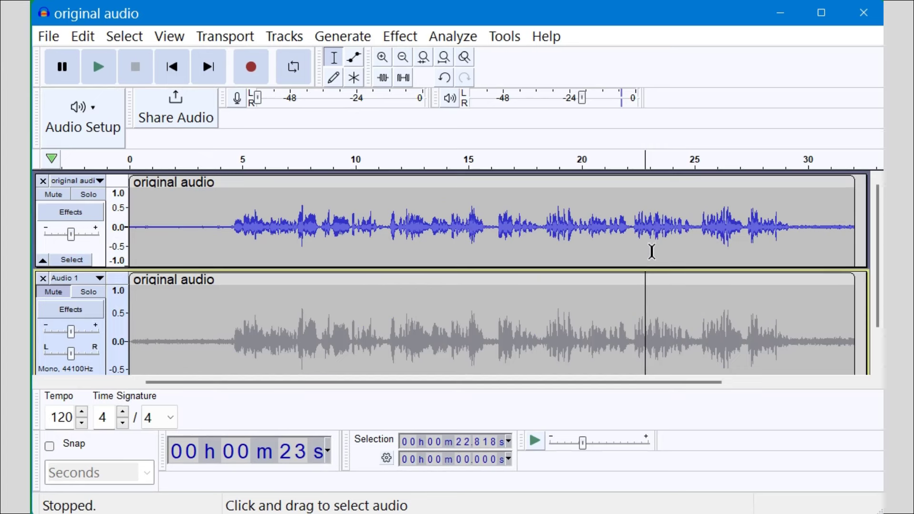
left_click_drag(638, 233, 646, 236)
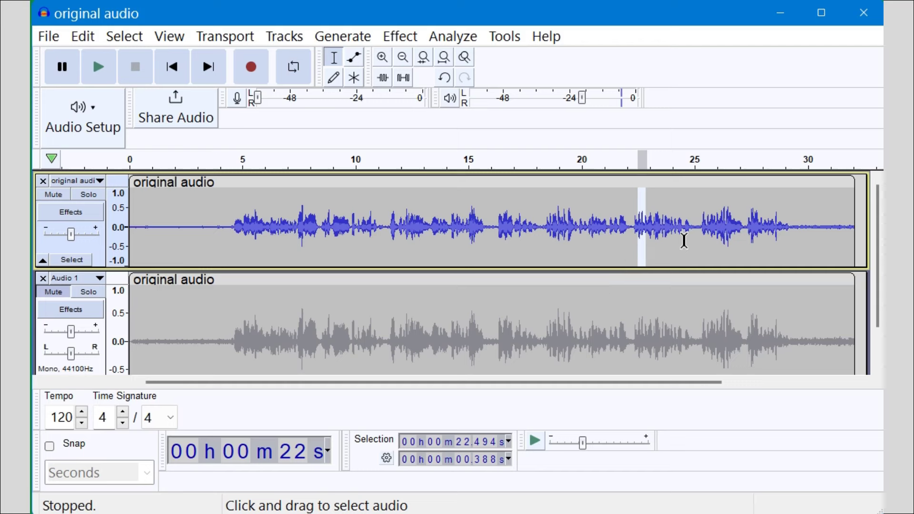
left_click(515, 247)
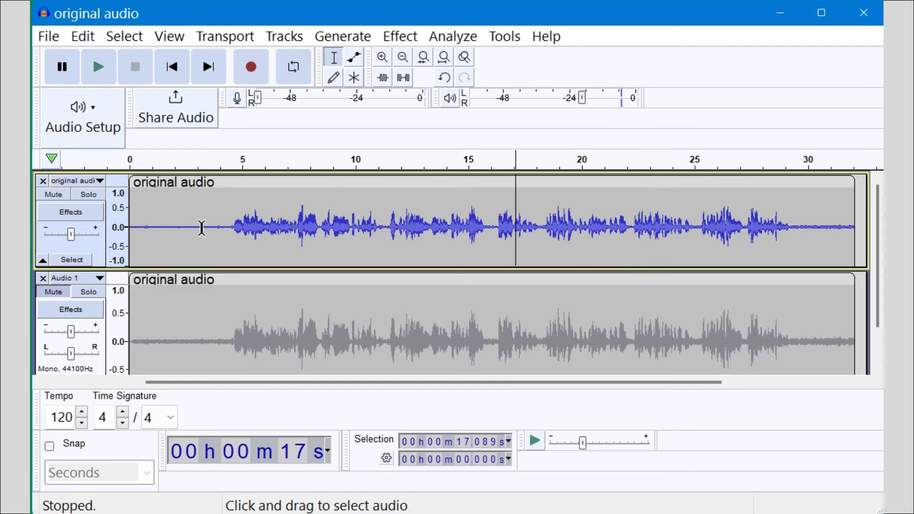
Step: Select the whole upper track, open the Noise Reduction effect for it, and set the noise reduction to 11 dB
left_click(76, 259)
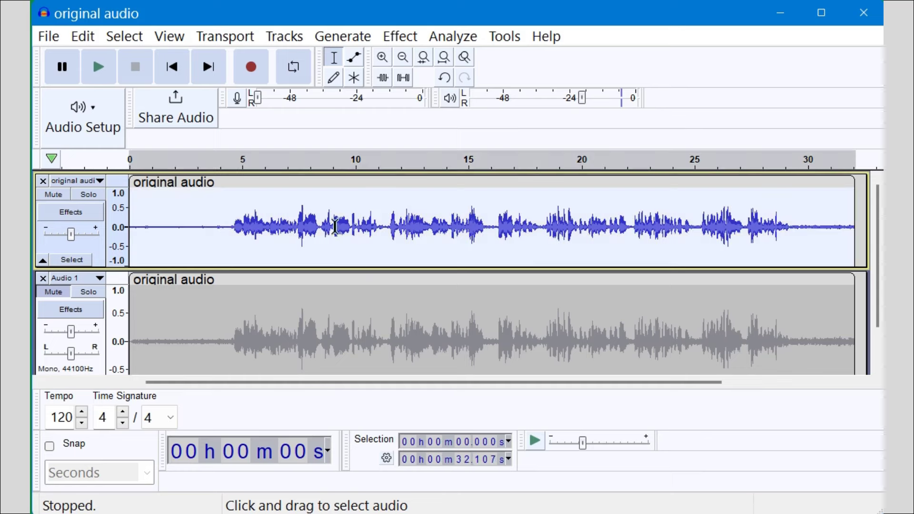
left_click(406, 39)
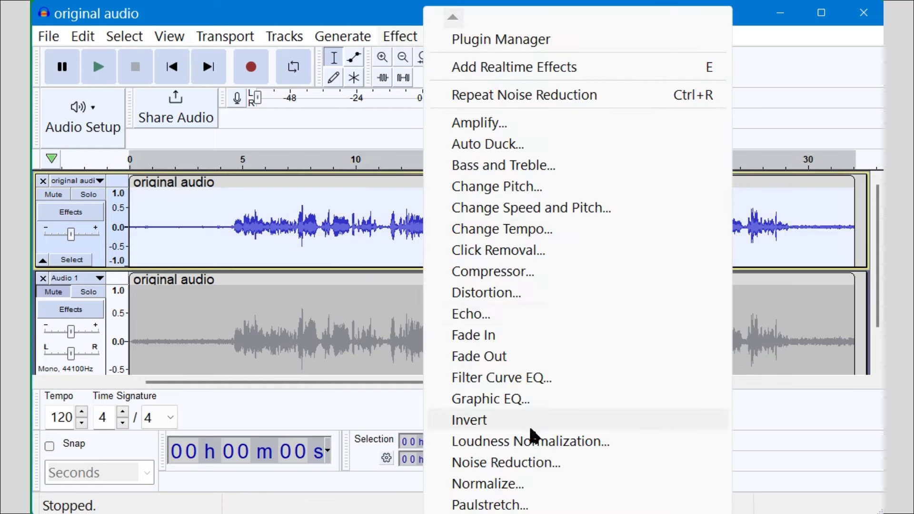
left_click(522, 464)
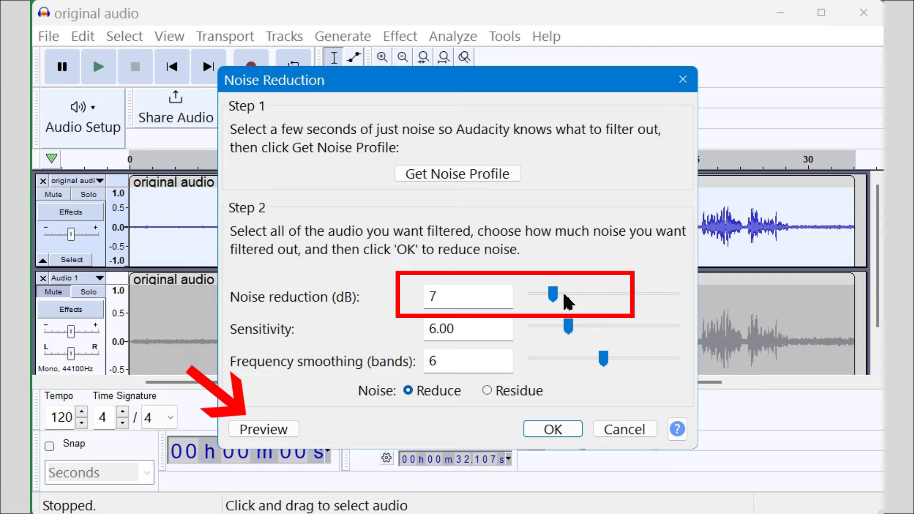
left_click_drag(553, 296, 565, 296)
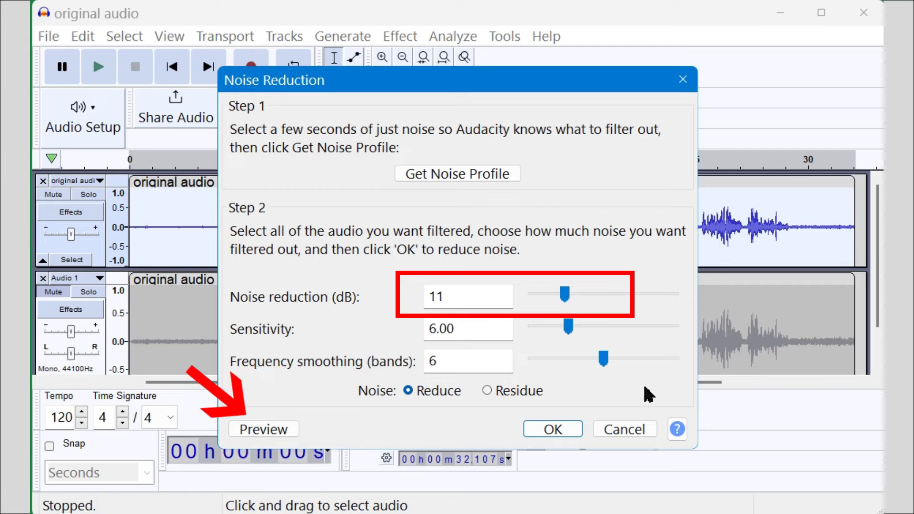
Step: Switch to VSDC Video Editor and select the audio clip on Layer 1 of the timeline
scroll(567, 302, "up", 4)
scroll(567, 302, "down", 4)
left_click(541, 301)
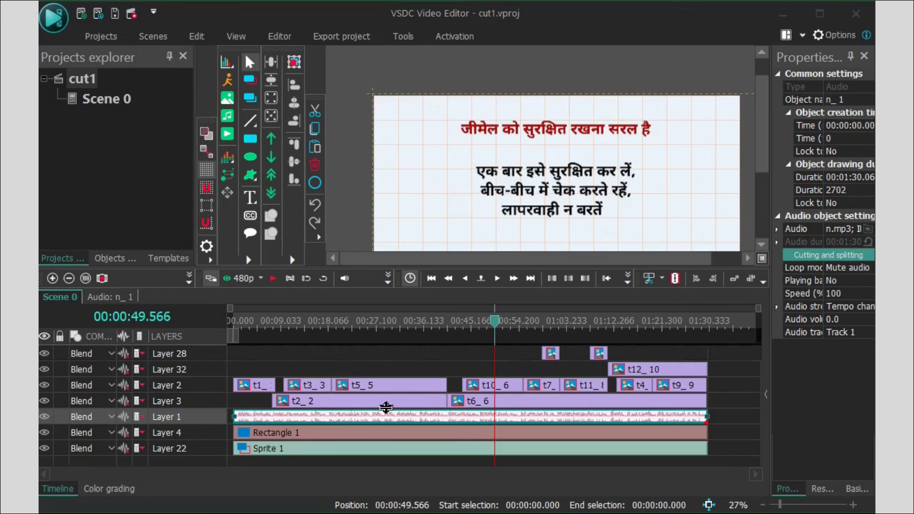
left_click(388, 420)
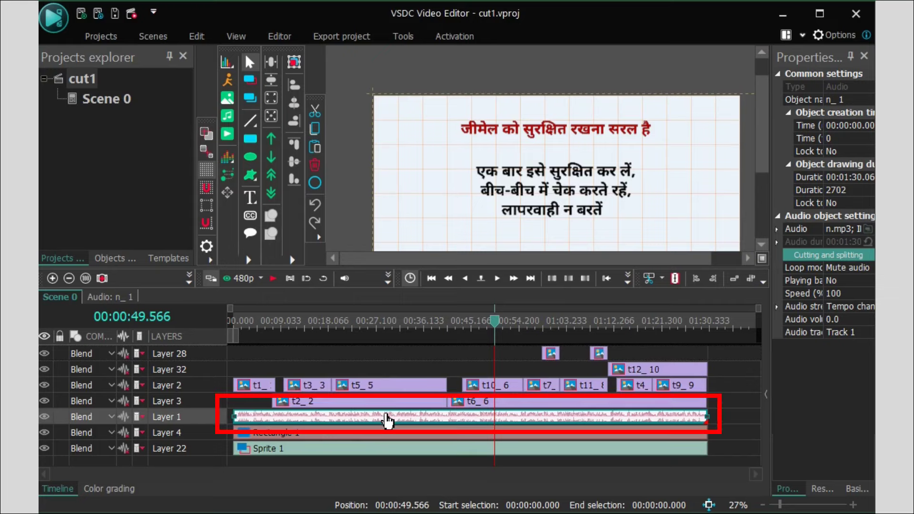